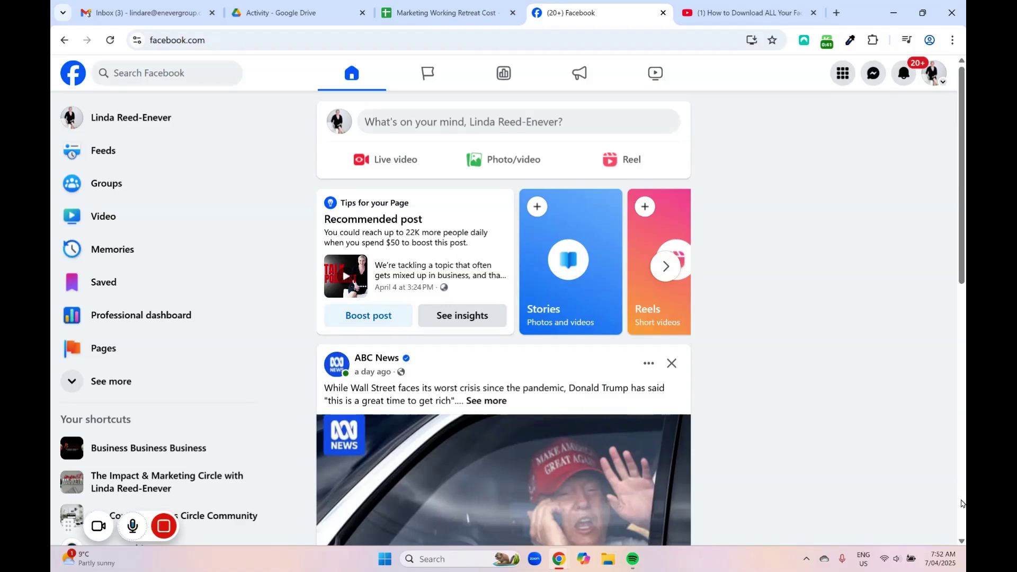
# Go from the profile avatar menu through Settings & privacy to the full Settings page
pyautogui.click(933, 80)
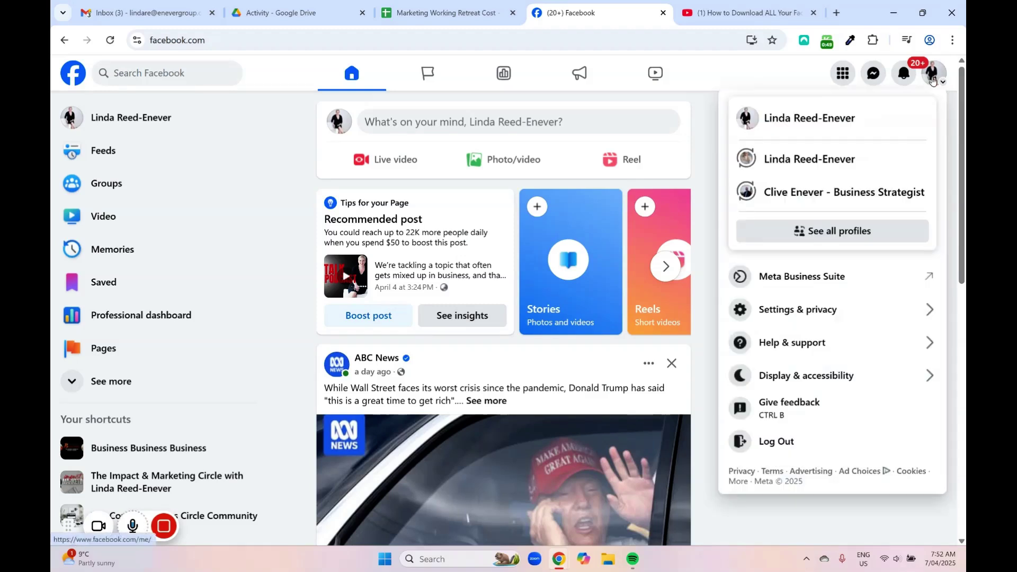
pyautogui.click(845, 307)
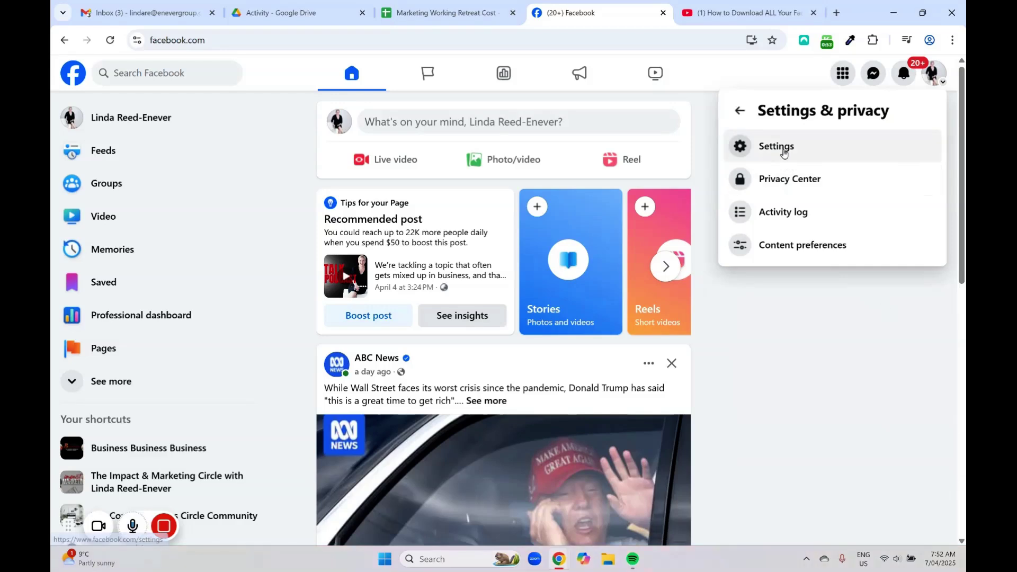
pyautogui.click(783, 154)
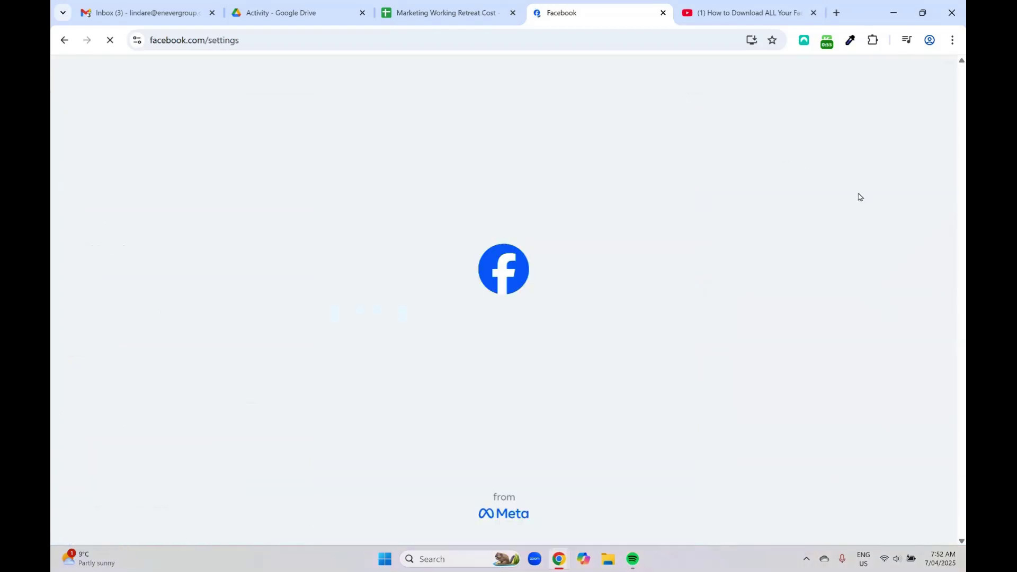
pyautogui.scroll(-2, 213, 325)
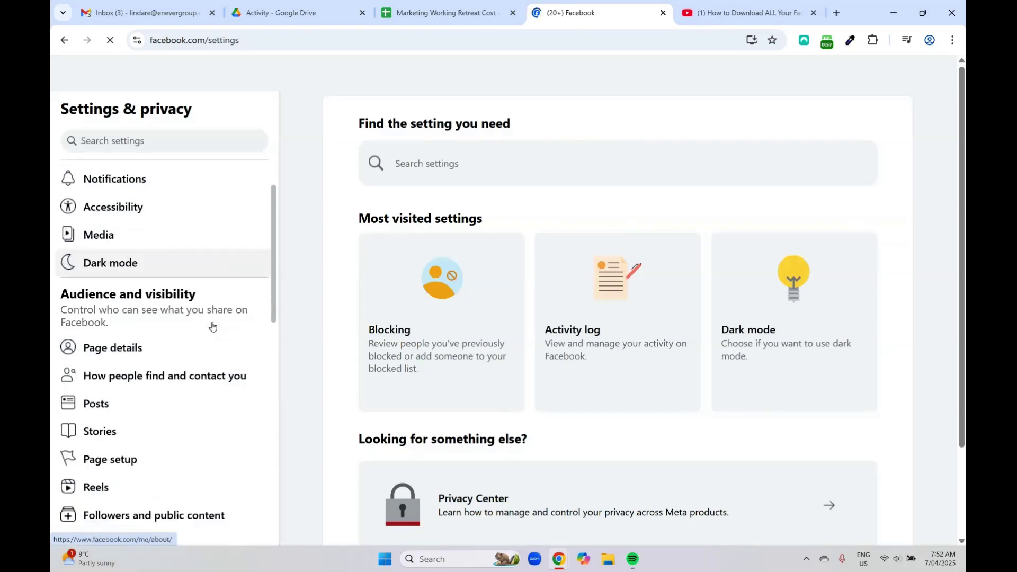
pyautogui.scroll(-3, 213, 324)
pyautogui.scroll(-3, 212, 323)
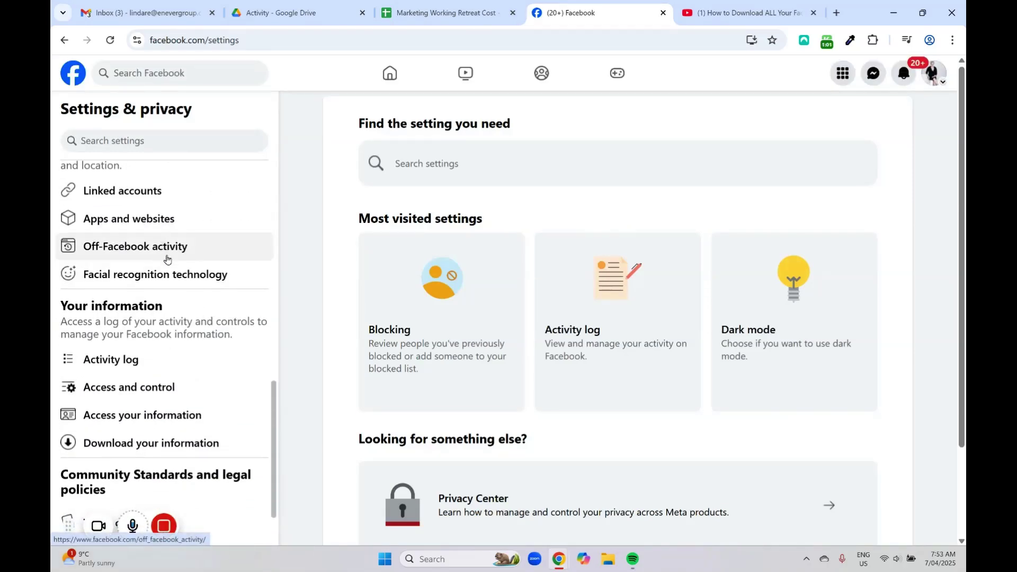
pyautogui.scroll(-1, 167, 258)
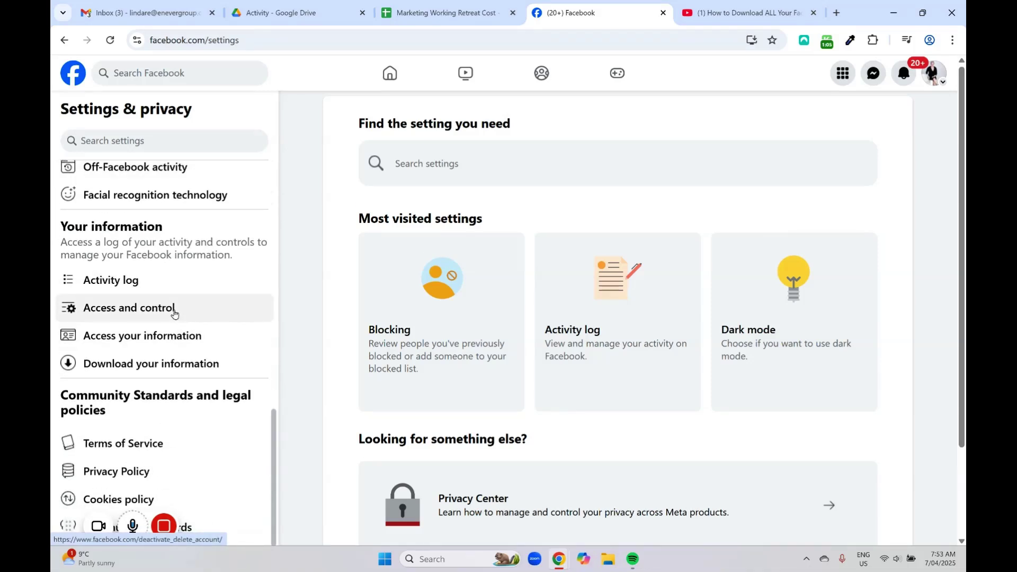
# Open Download your information and set the date range to Last year
pyautogui.click(170, 363)
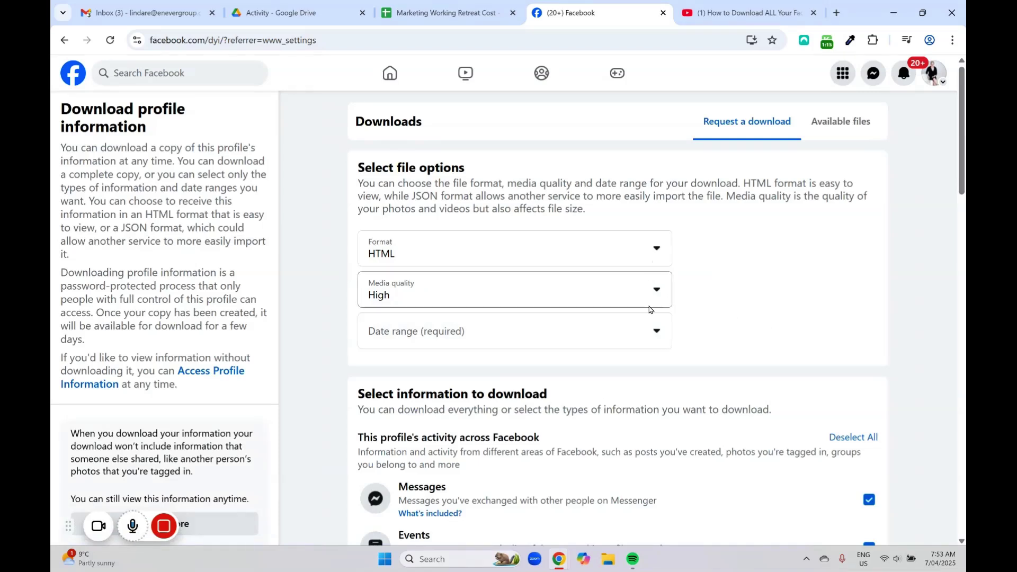
pyautogui.scroll(-2, 656, 290)
pyautogui.click(660, 221)
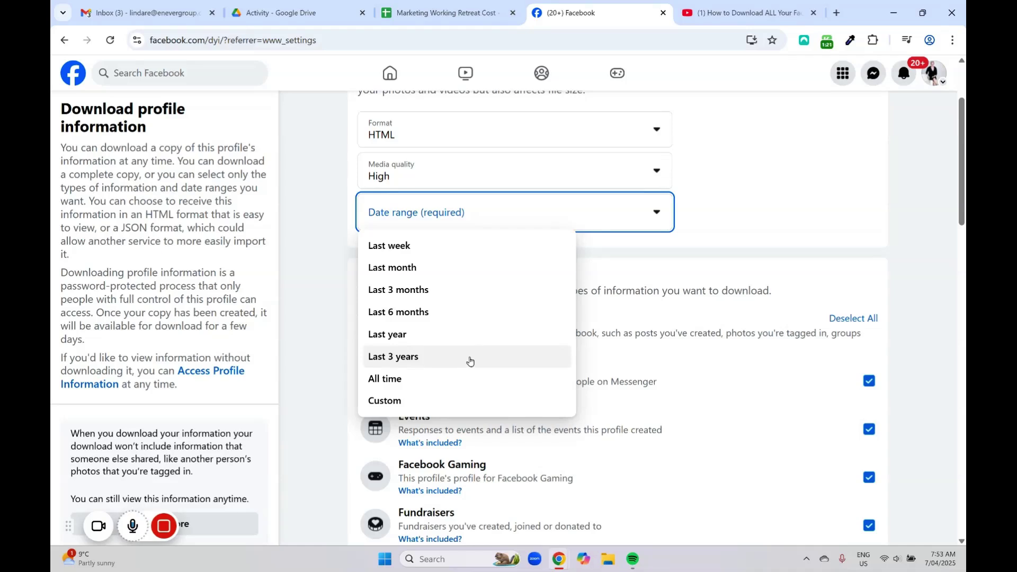
pyautogui.click(476, 334)
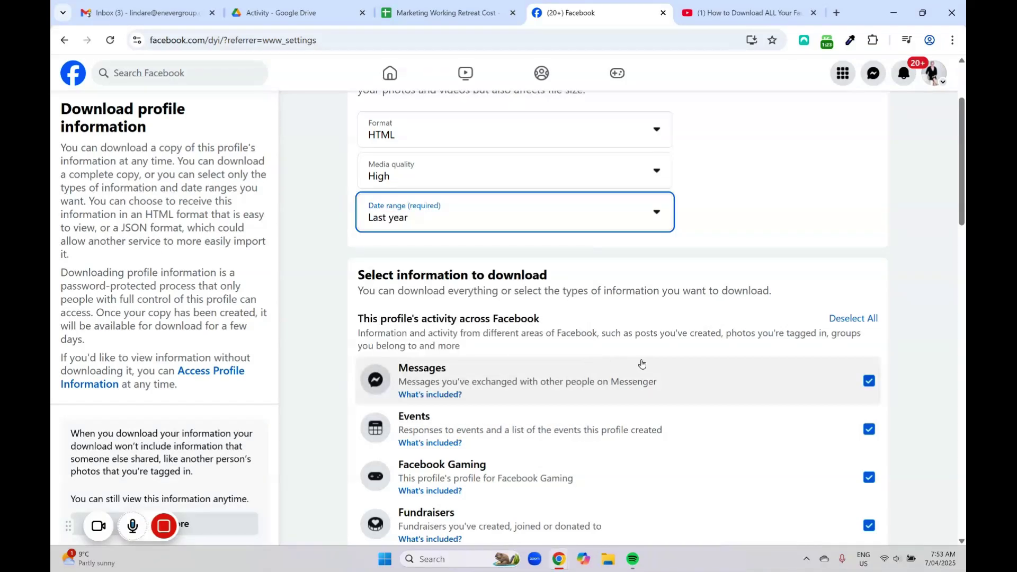
pyautogui.scroll(-1, 638, 352)
pyautogui.scroll(-4, 802, 350)
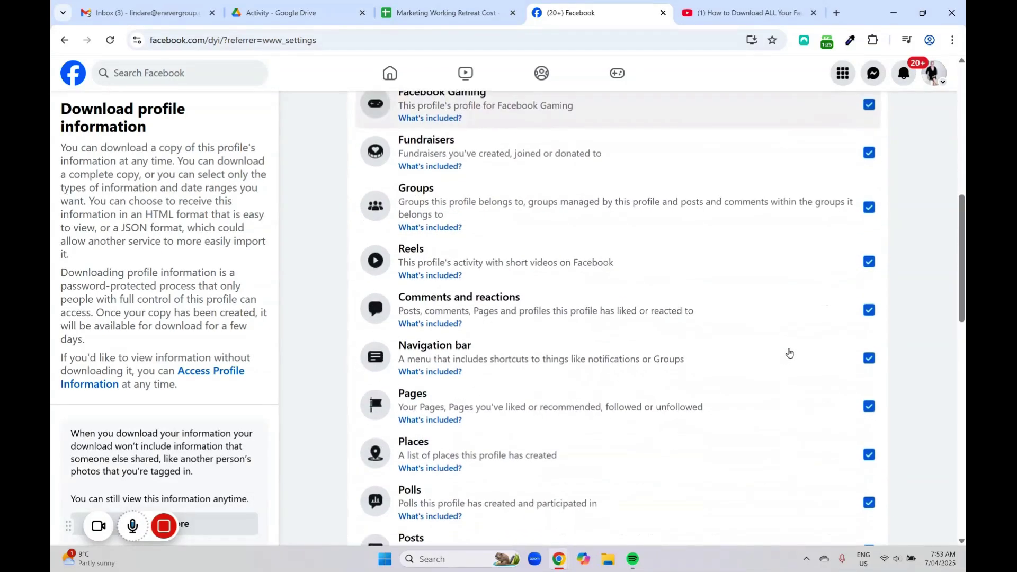
pyautogui.scroll(-3, 788, 353)
pyautogui.scroll(-3, 789, 352)
pyautogui.scroll(-3, 789, 353)
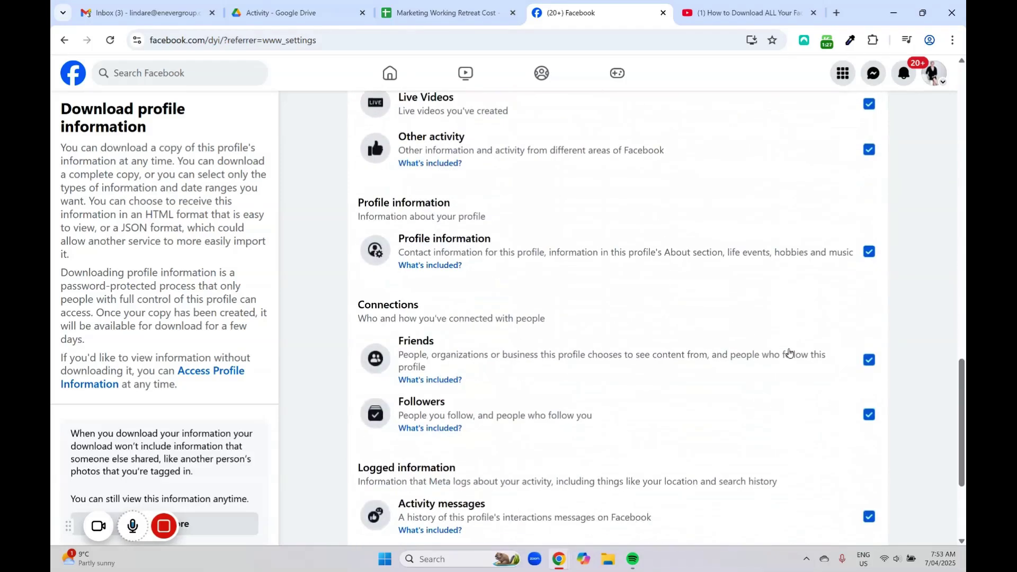
pyautogui.scroll(-3, 789, 353)
pyautogui.scroll(3, 789, 353)
pyautogui.scroll(3, 789, 353)
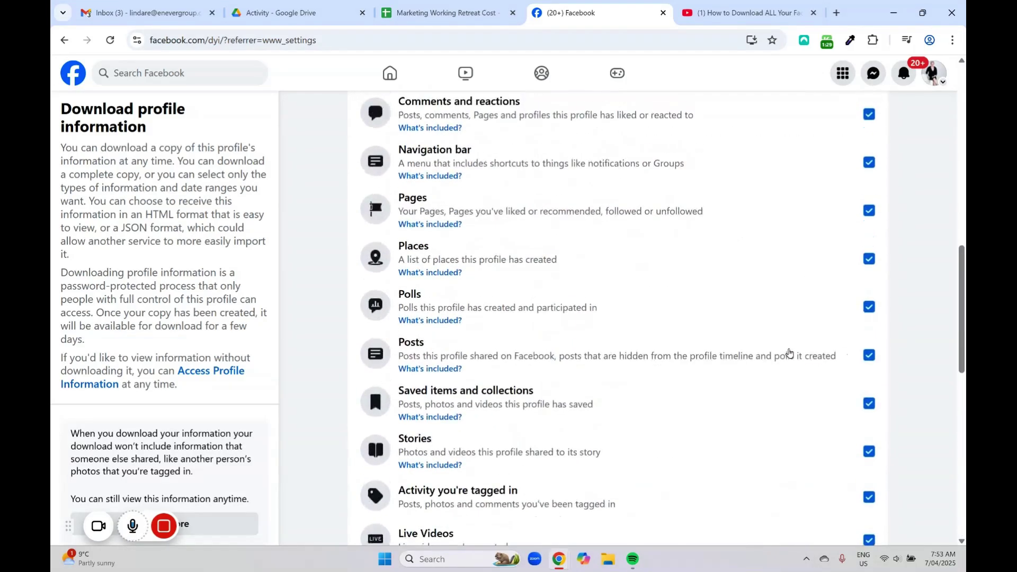
pyautogui.scroll(3, 789, 353)
pyautogui.scroll(3, 788, 354)
pyautogui.scroll(2, 789, 354)
# Switch the date range to All time, deselect all categories, and tick only Live Videos
pyautogui.click(642, 320)
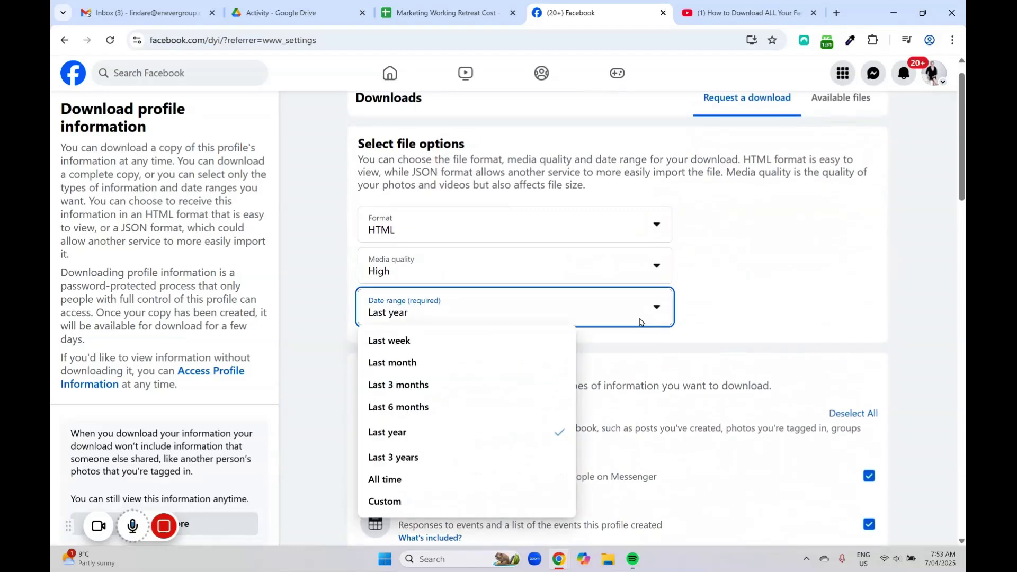
pyautogui.click(475, 483)
pyautogui.scroll(-2, 846, 451)
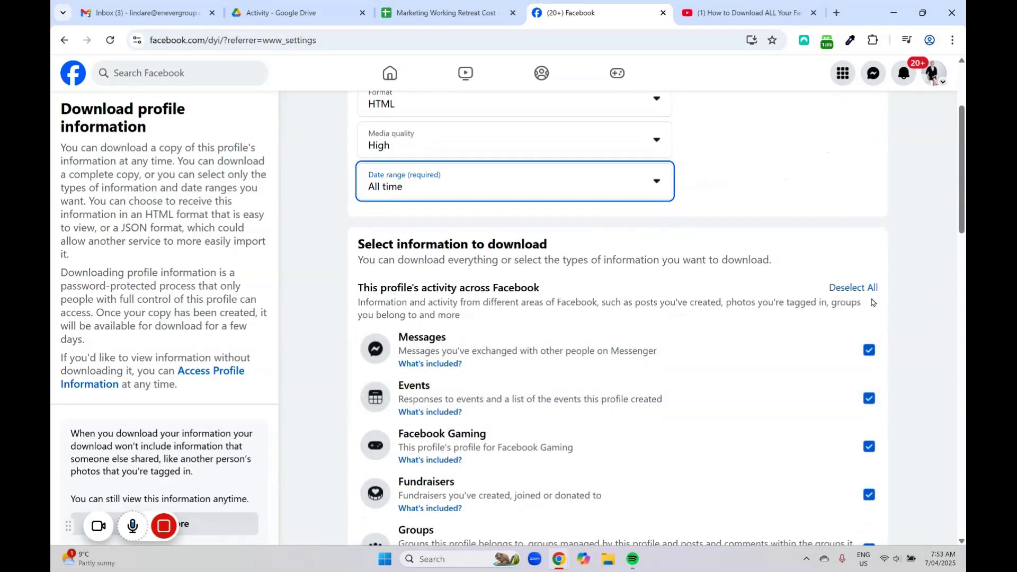
pyautogui.click(853, 287)
pyautogui.scroll(-1, 867, 349)
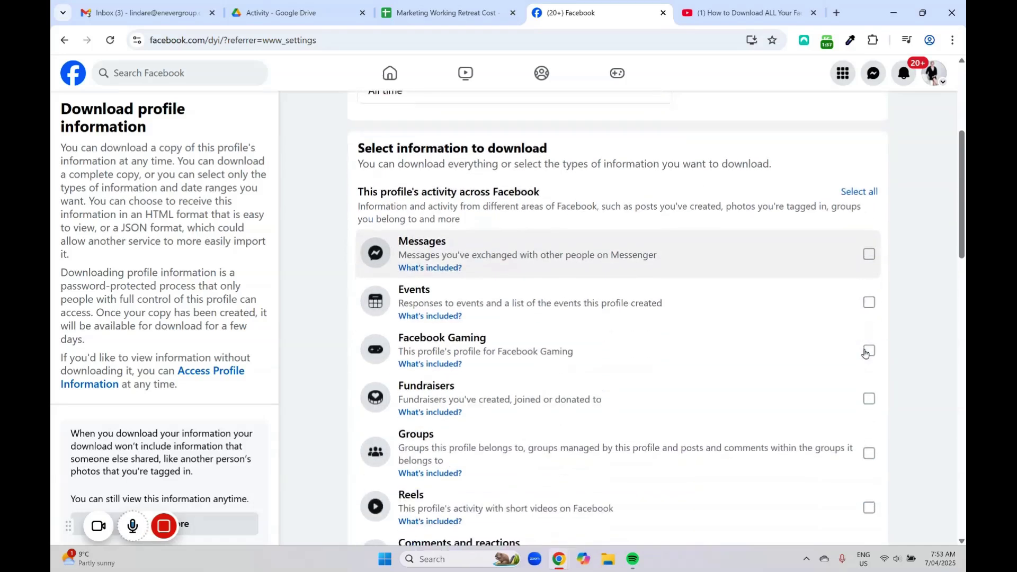
pyautogui.scroll(-2, 865, 350)
pyautogui.scroll(-1, 865, 353)
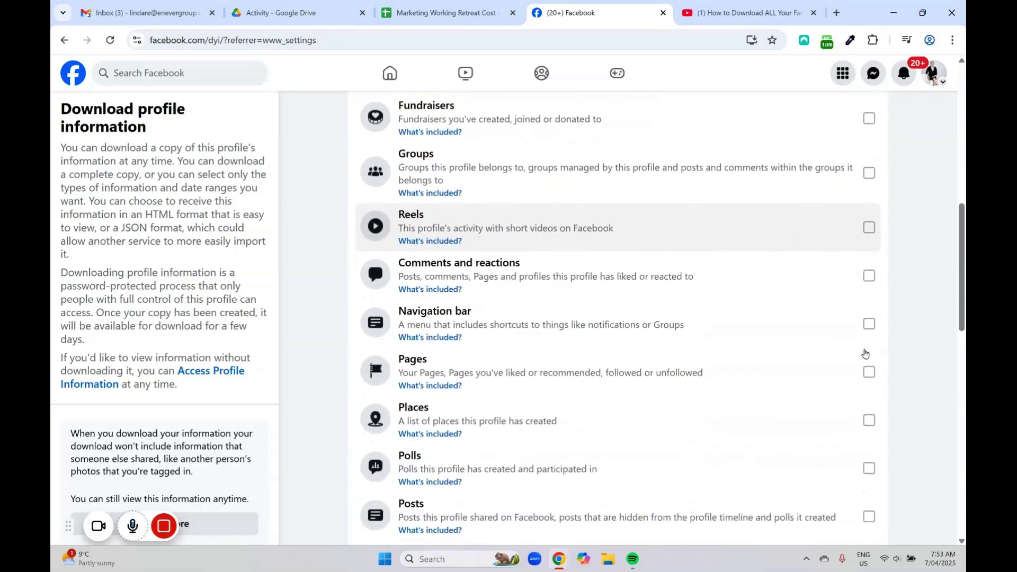
pyautogui.scroll(-2, 866, 353)
pyautogui.scroll(-2, 866, 353)
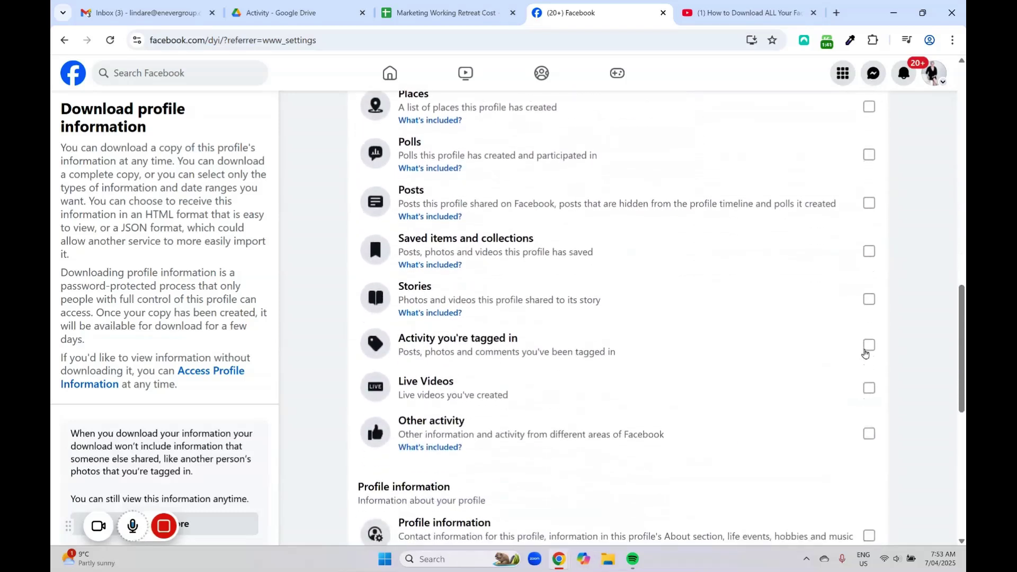
pyautogui.click(868, 387)
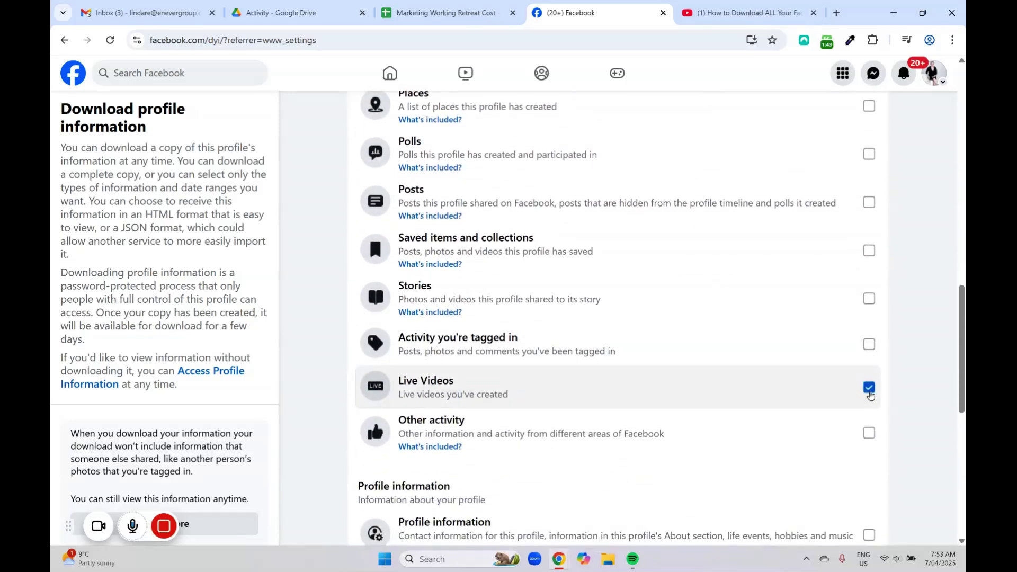
pyautogui.scroll(-3, 869, 389)
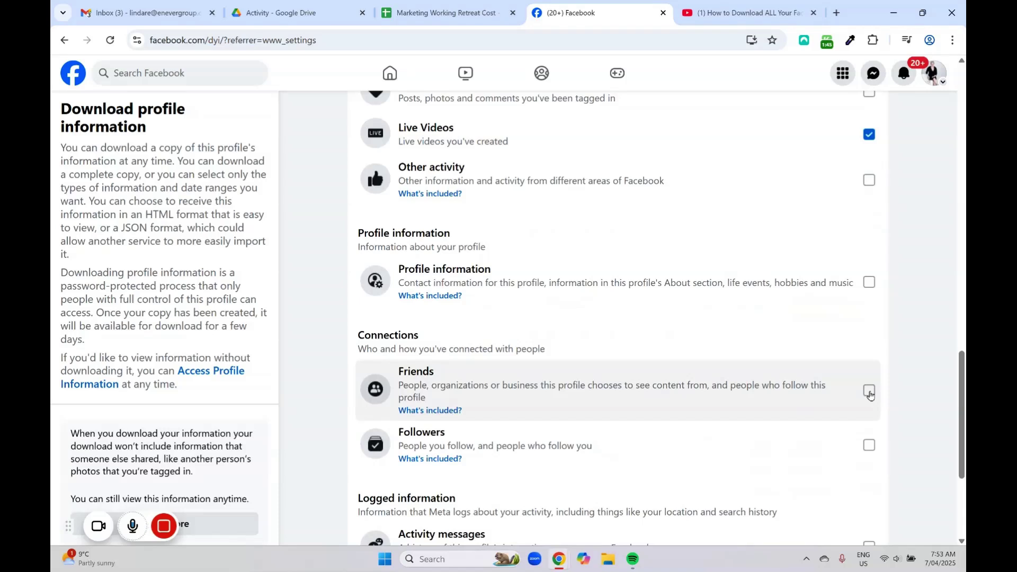
pyautogui.scroll(-2, 858, 272)
pyautogui.scroll(-1, 863, 310)
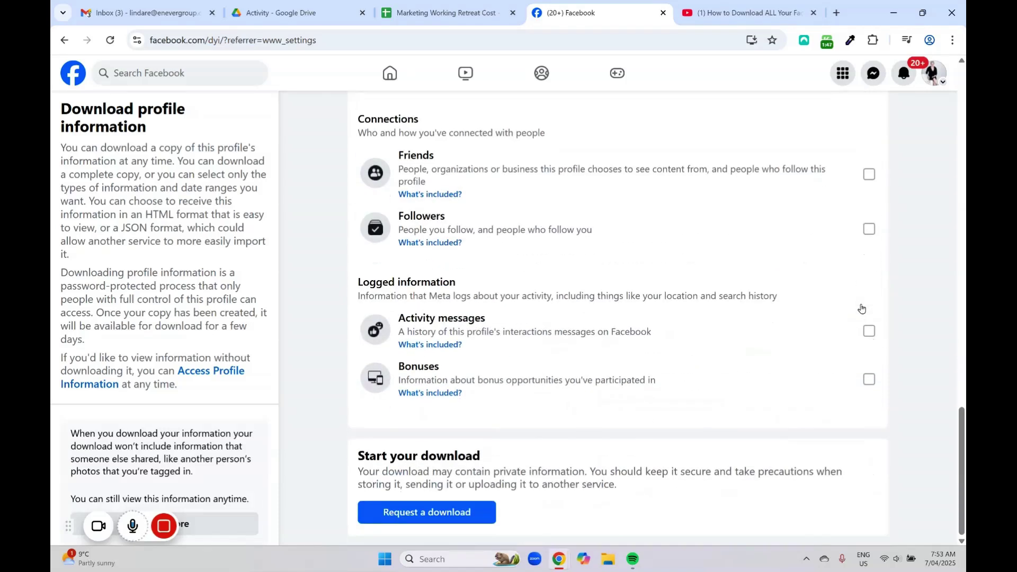
pyautogui.scroll(3, 861, 308)
pyautogui.scroll(2, 862, 309)
pyautogui.scroll(3, 861, 309)
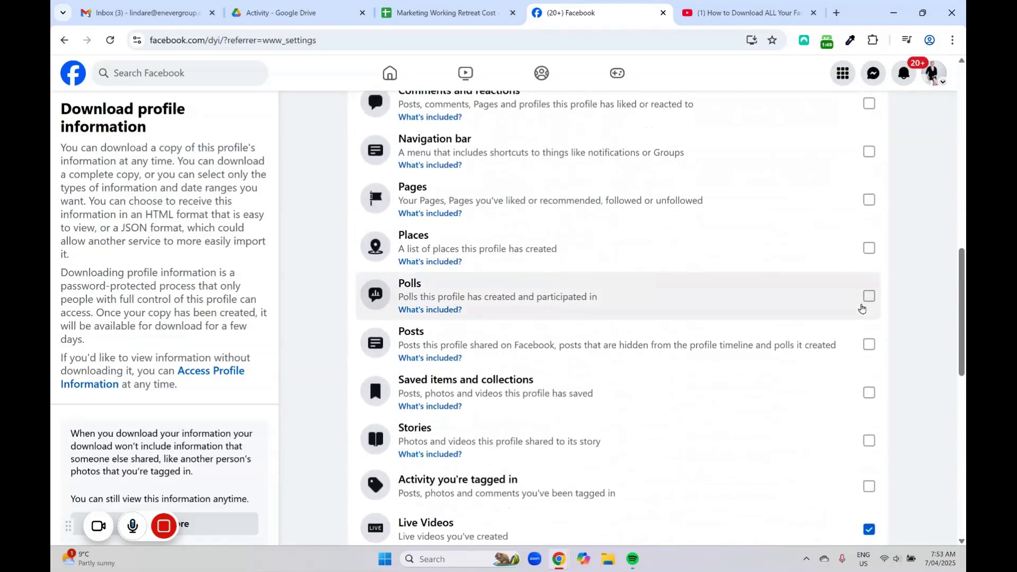
pyautogui.scroll(1, 861, 309)
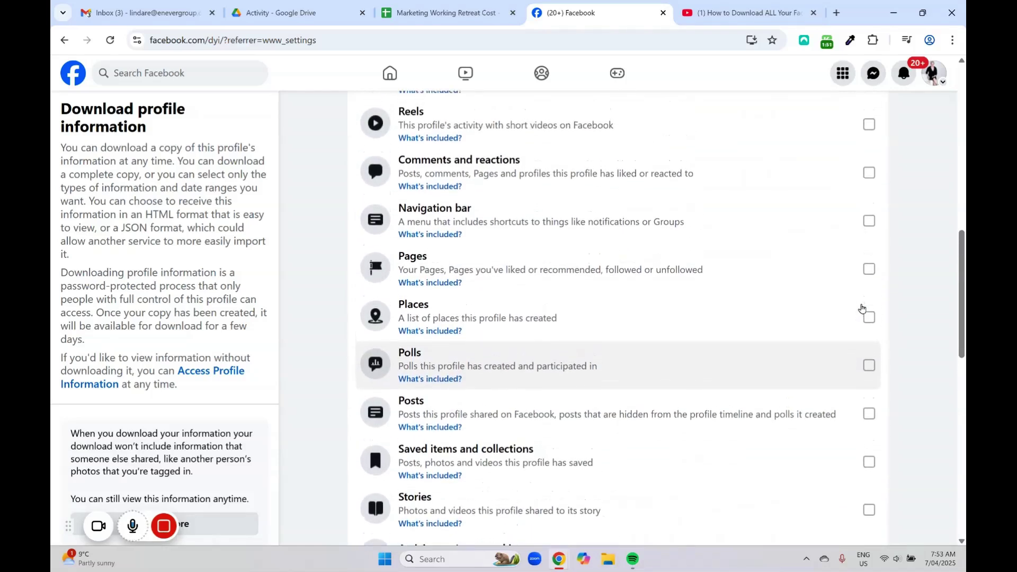
pyautogui.scroll(2, 861, 308)
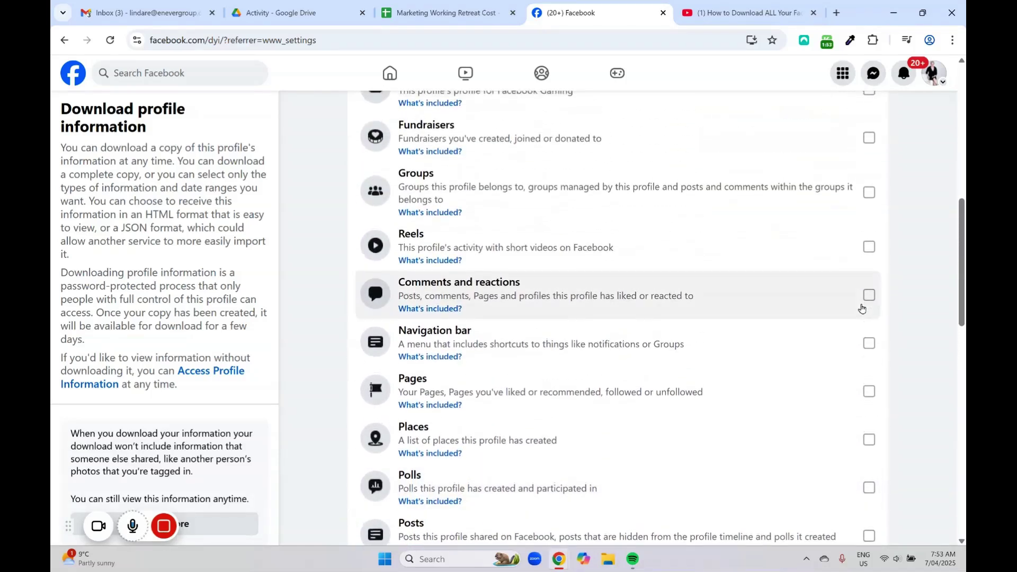
pyautogui.scroll(2, 861, 308)
pyautogui.scroll(2, 861, 308)
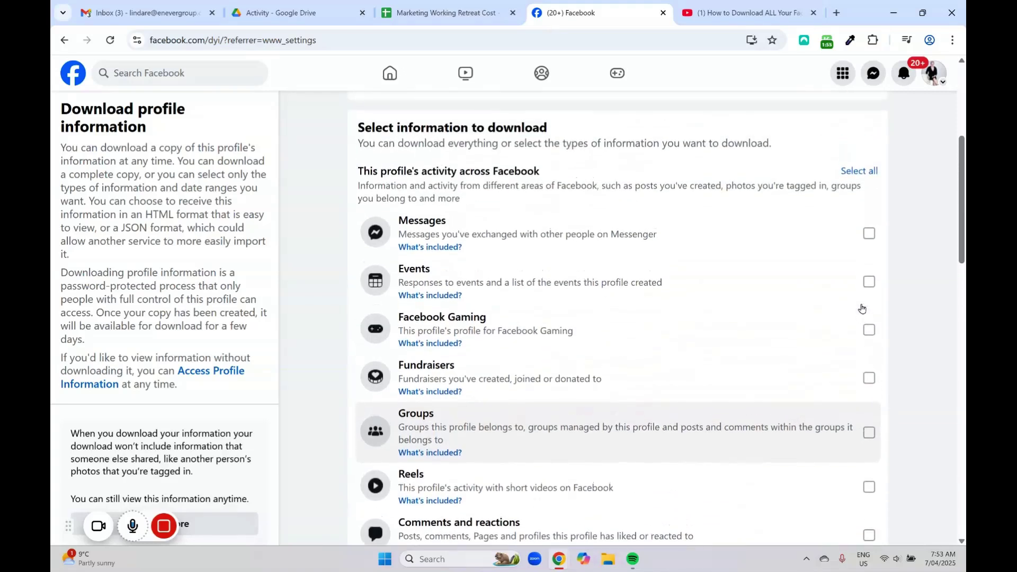
pyautogui.scroll(-3, 860, 308)
pyautogui.scroll(-5, 861, 308)
pyautogui.scroll(-5, 861, 308)
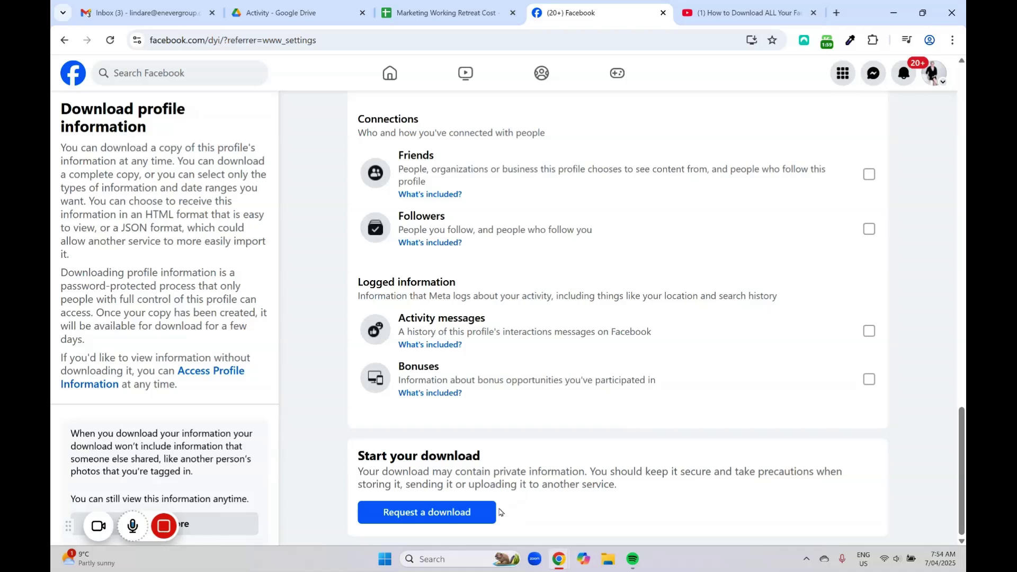
# Submit the request with Request a download
pyautogui.click(477, 518)
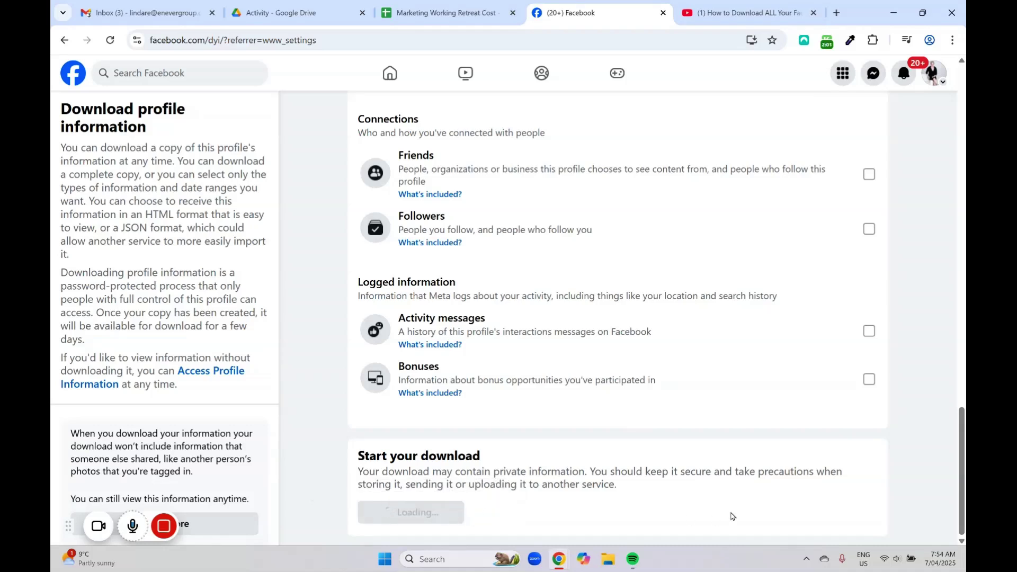